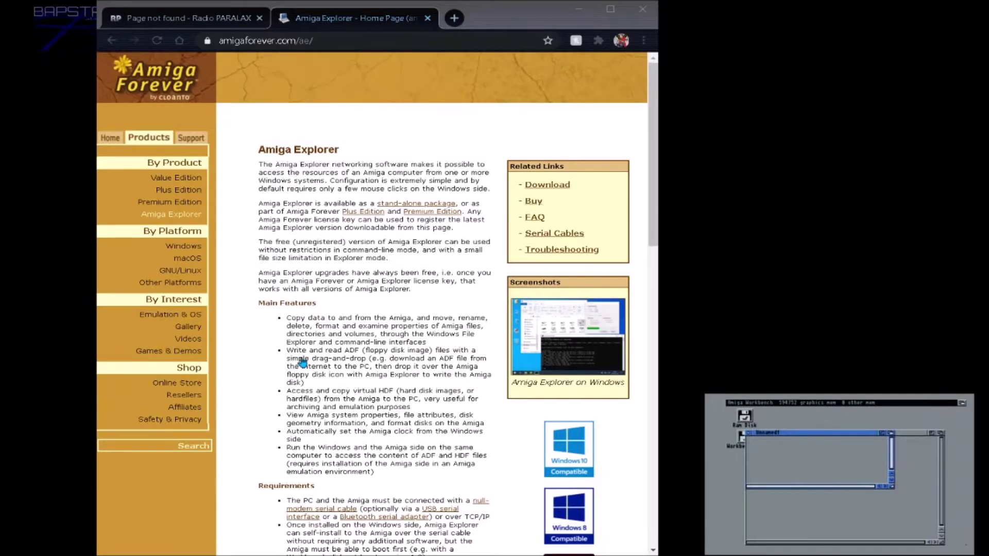
- Read the Amiga Explorer requirements on the Amiga Forever page, then return to the top
left_click(234, 458)
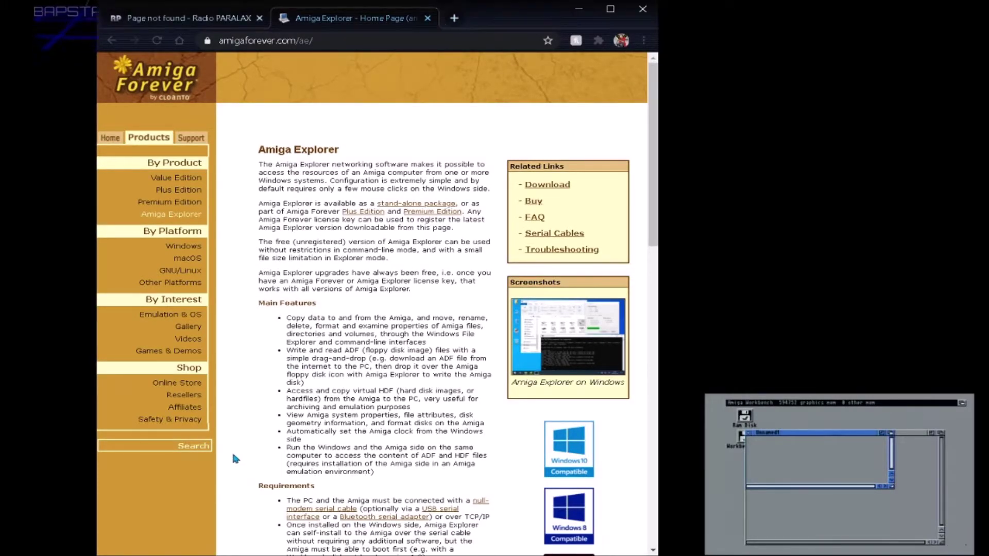
scroll(386, 398, "down", 3)
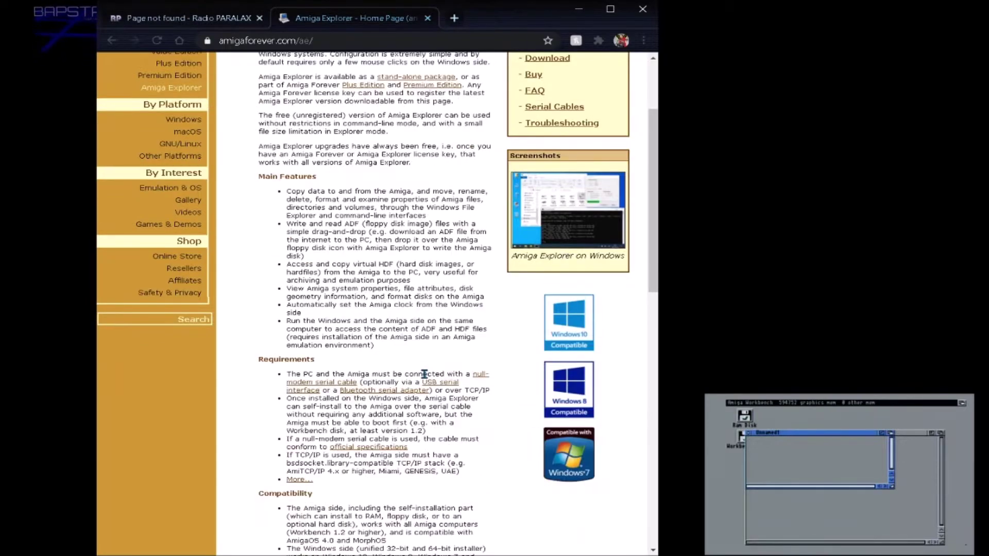
scroll(438, 390, "down", 8)
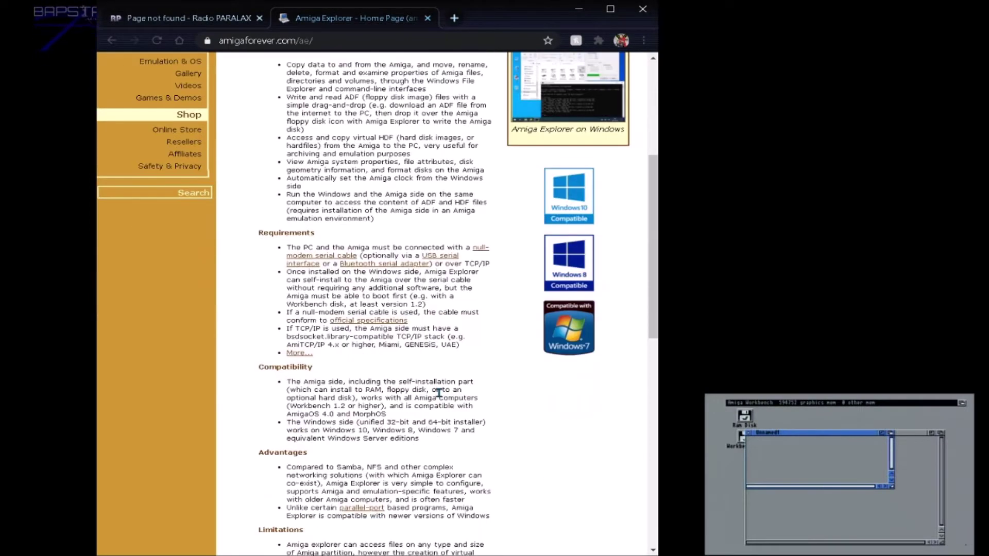
scroll(441, 395, "down", 3)
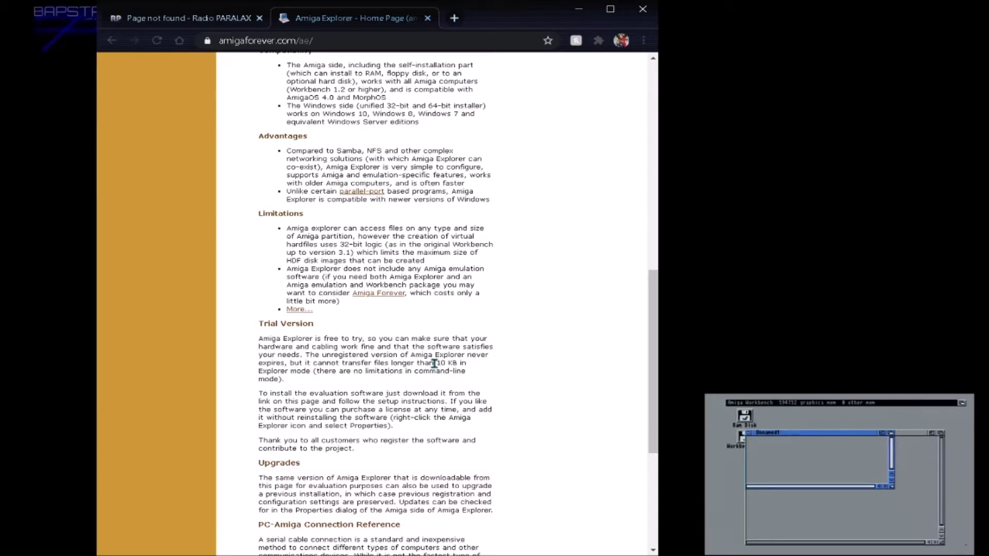
scroll(491, 439, "down", 6)
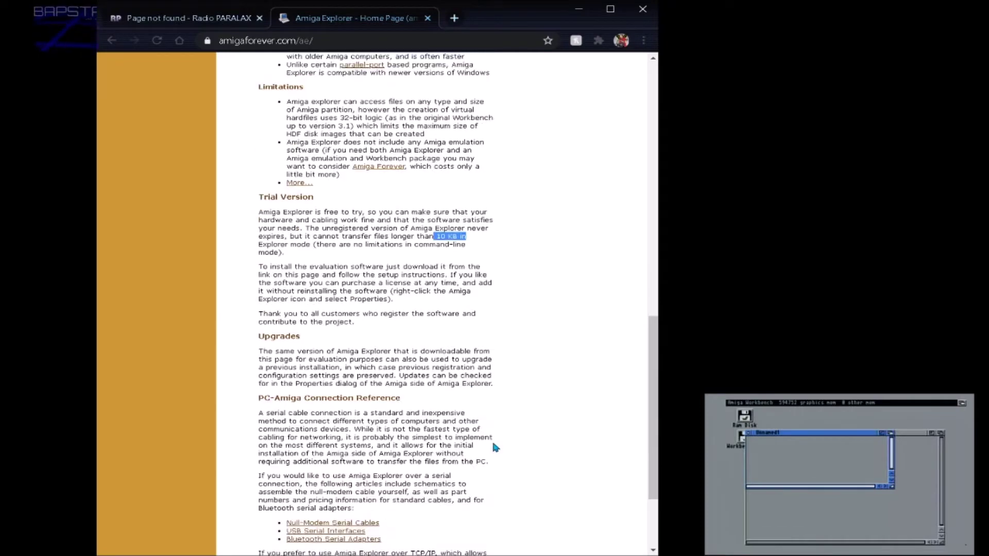
scroll(456, 446, "up", 2)
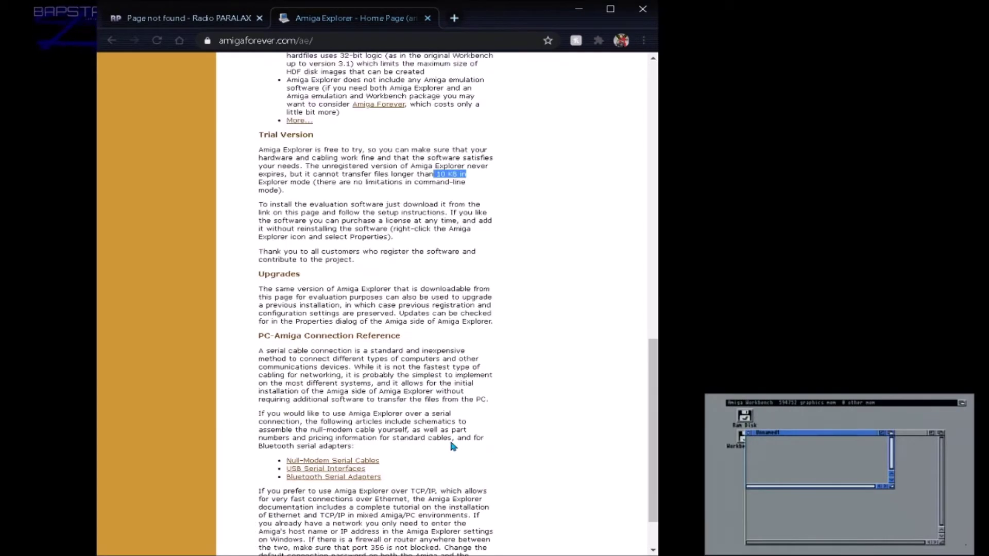
scroll(453, 447, "down", 2)
scroll(451, 442, "up", 2)
scroll(450, 442, "down", 2)
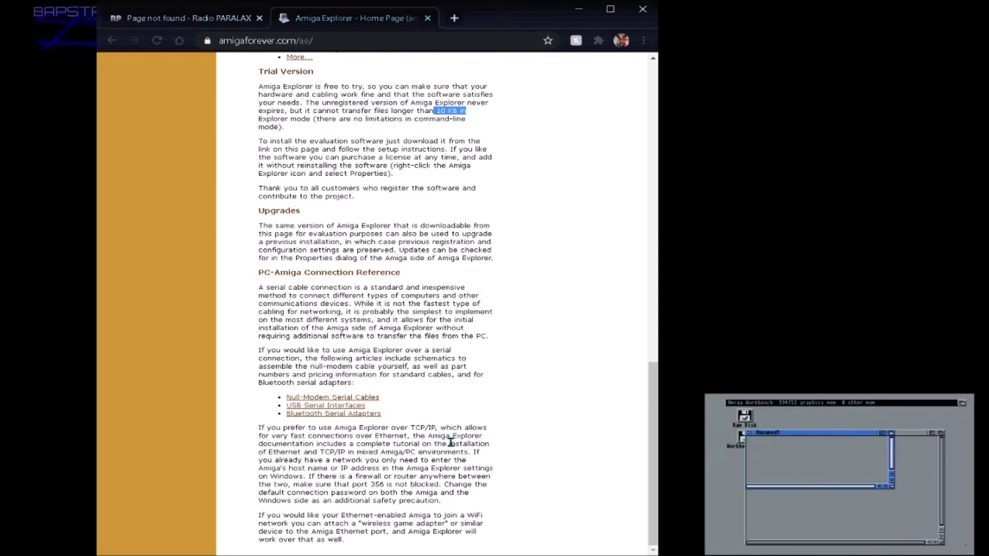
scroll(451, 442, "up", 20)
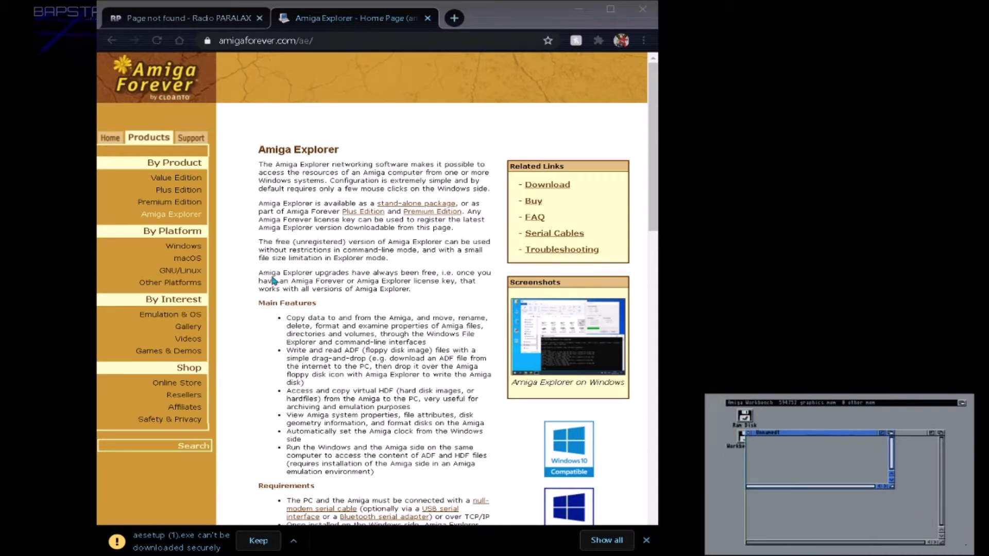
- Keep the flagged aesetup (1).exe download and browse the Amiga Forever FAQ support page
left_click(254, 548)
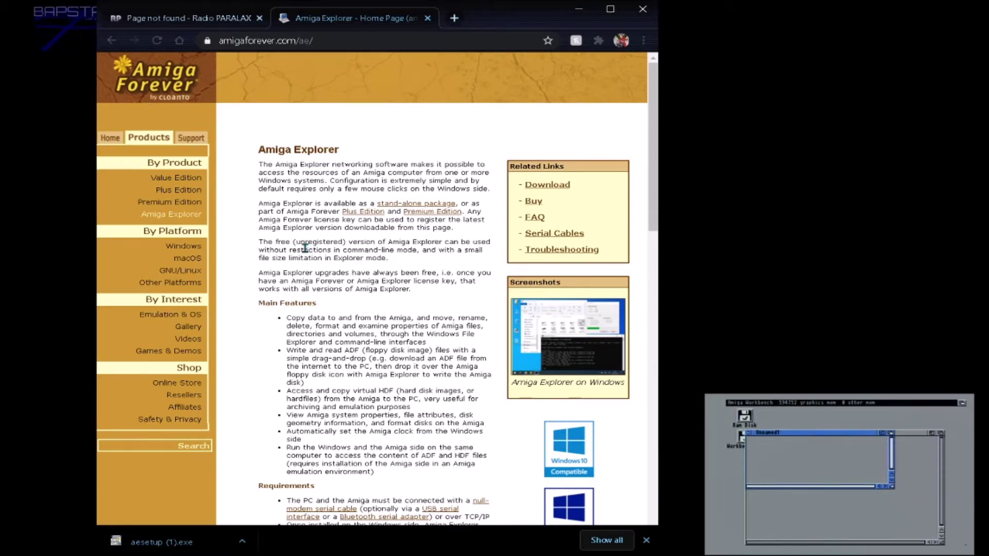
left_click(189, 142)
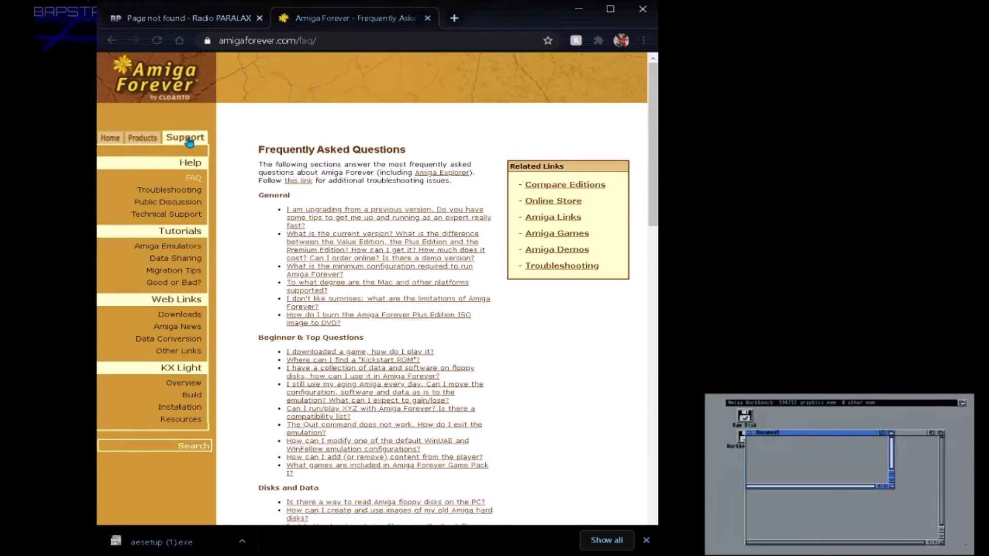
scroll(187, 177, "down", 15)
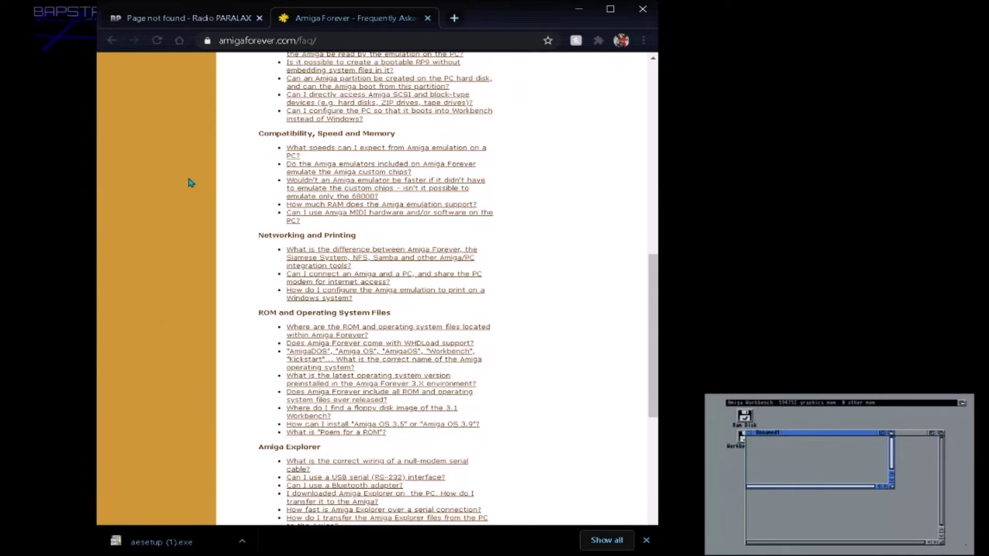
scroll(187, 178, "up", 12)
scroll(187, 188, "up", 5)
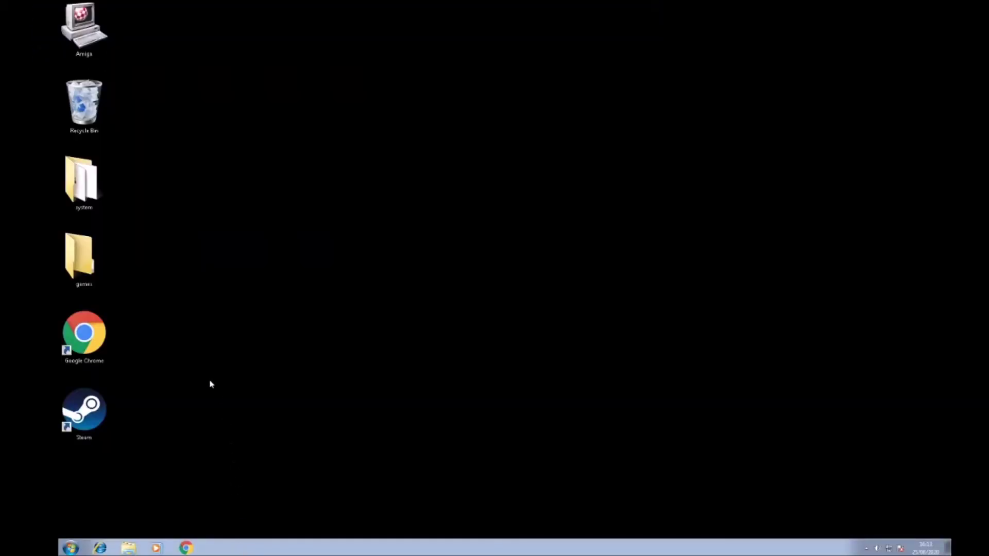
- Open Device Manager from Computer properties and show Communications Port (COM2) port settings
left_click(71, 548)
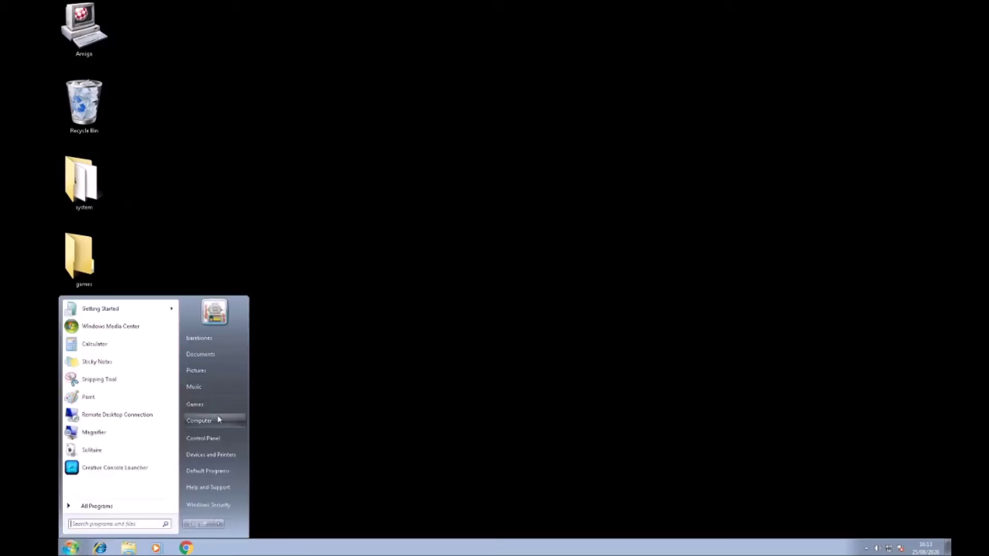
right_click(205, 422)
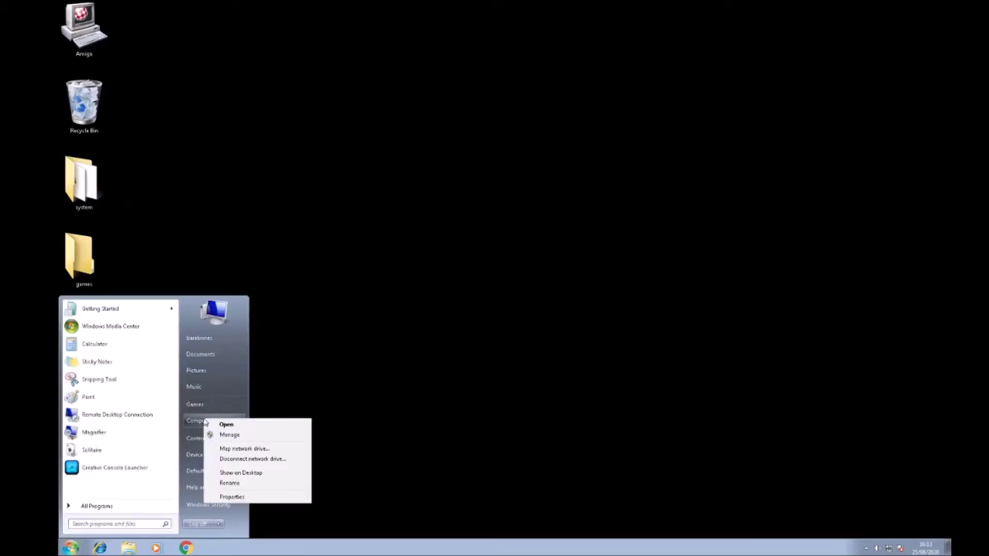
left_click(234, 498)
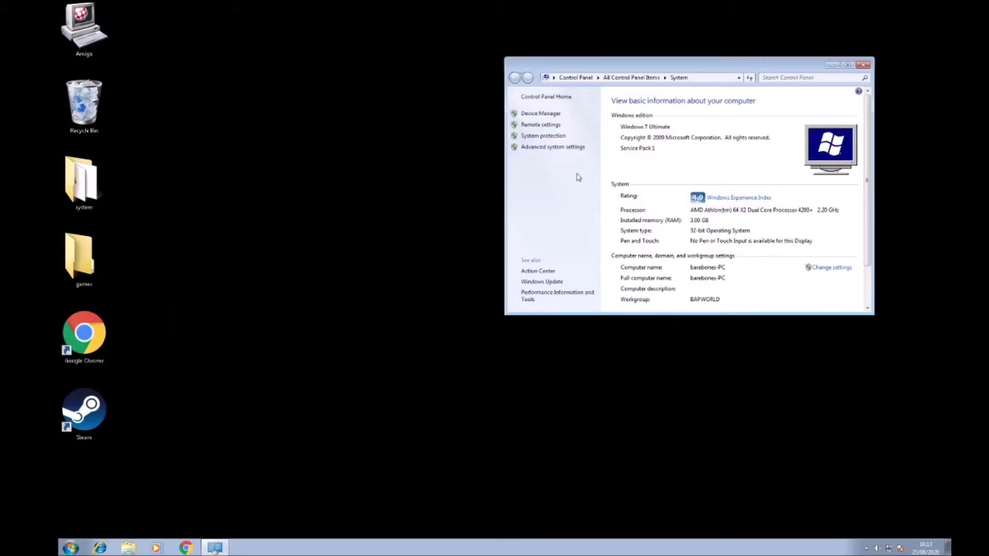
left_click(541, 113)
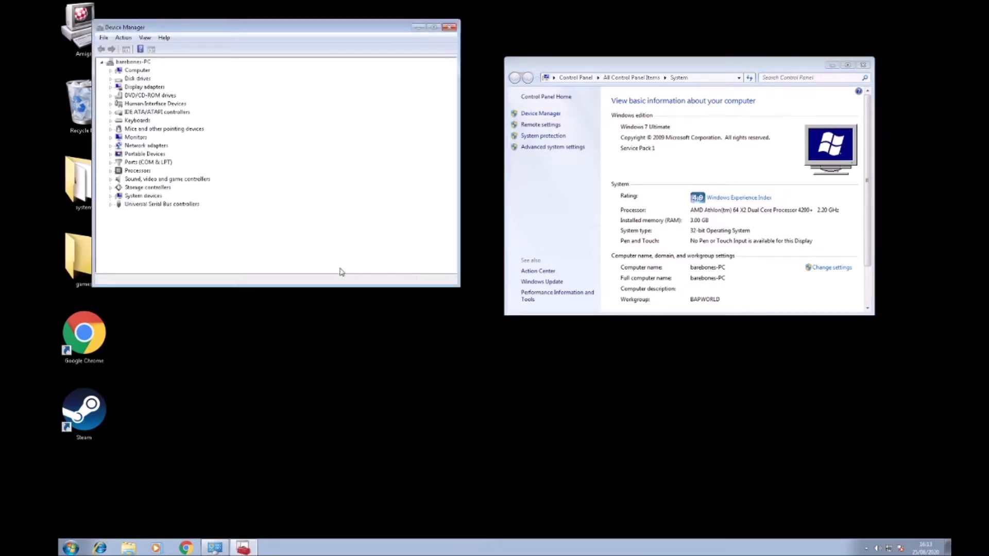
double_click(143, 163)
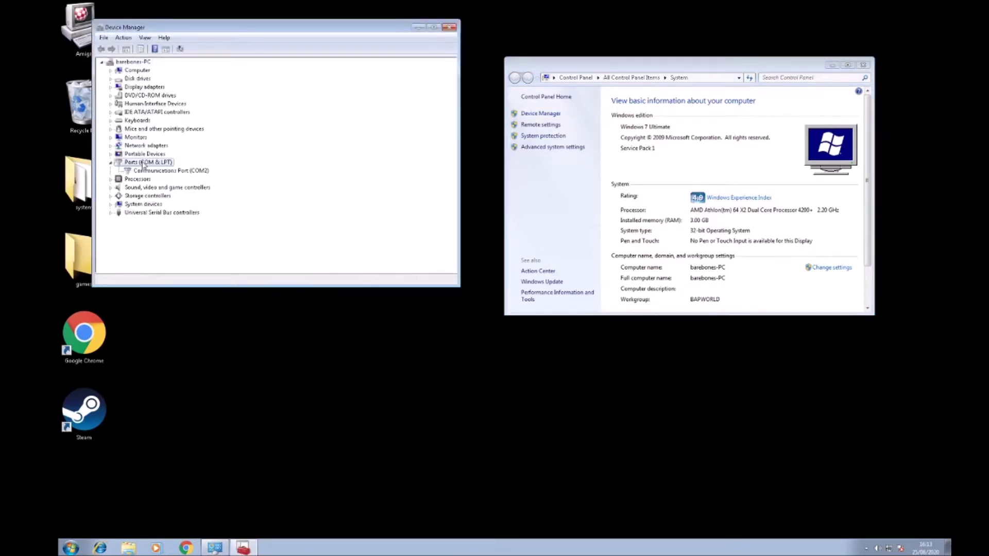
double_click(188, 172)
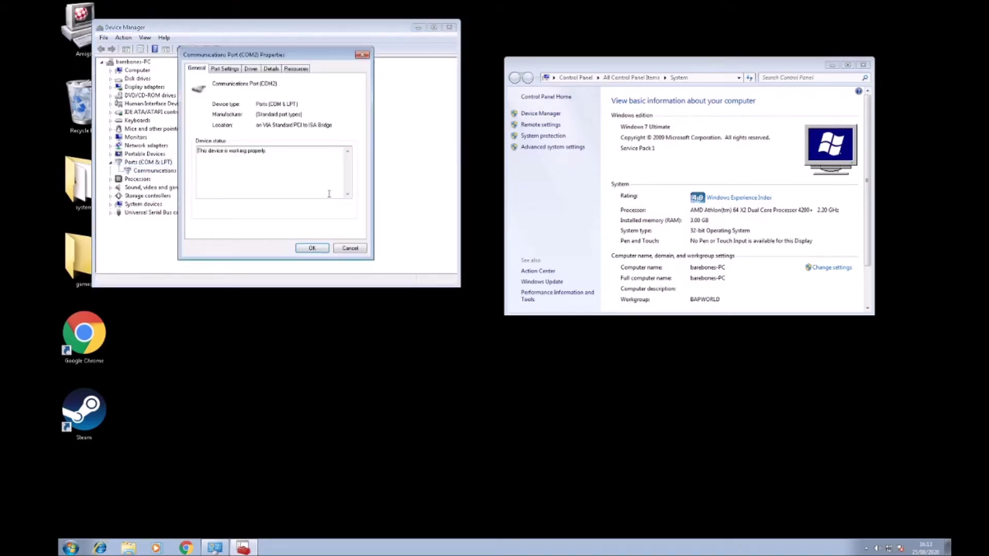
left_click(224, 70)
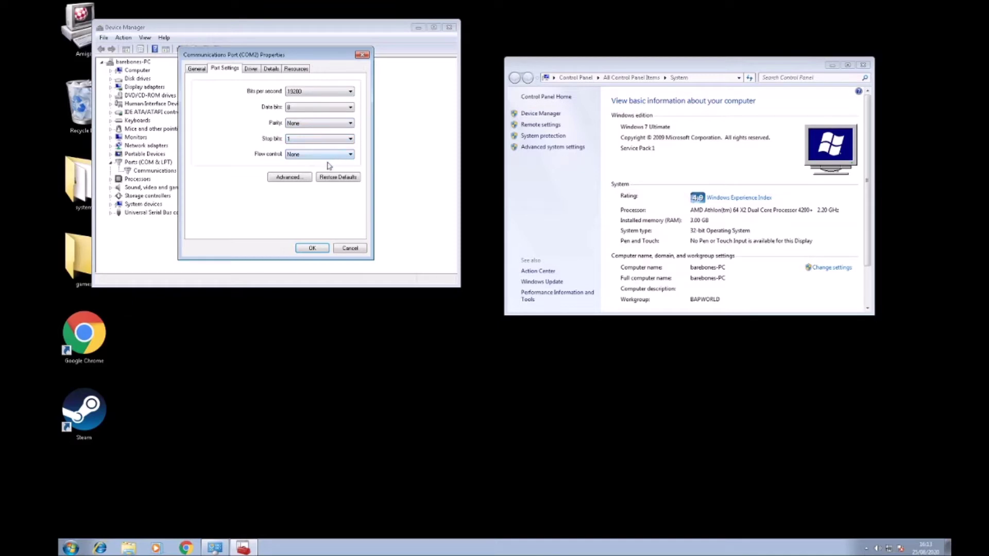
- In COM2's advanced port settings, leave the COM port number at COM2 and confirm
left_click(296, 178)
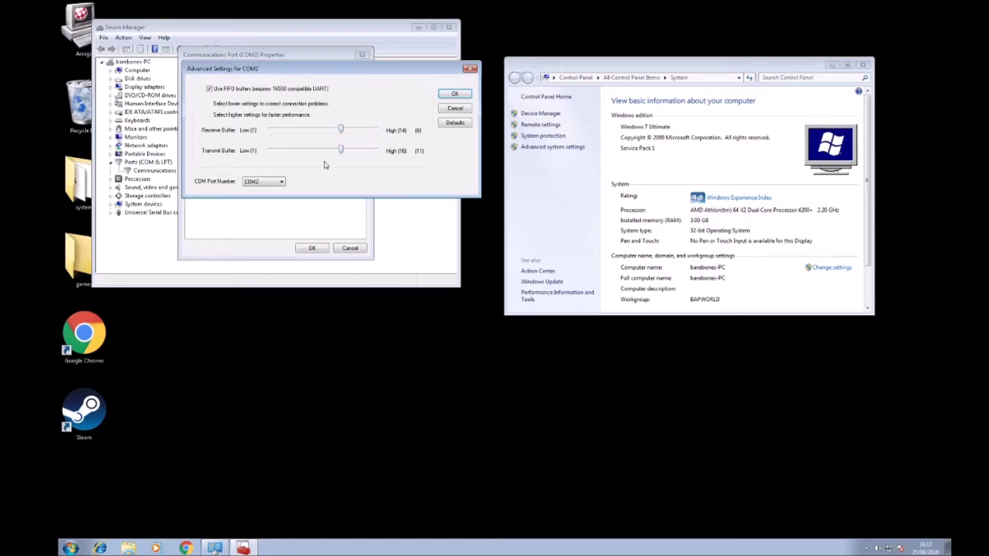
left_click(278, 184)
scroll(283, 208, "up", 1)
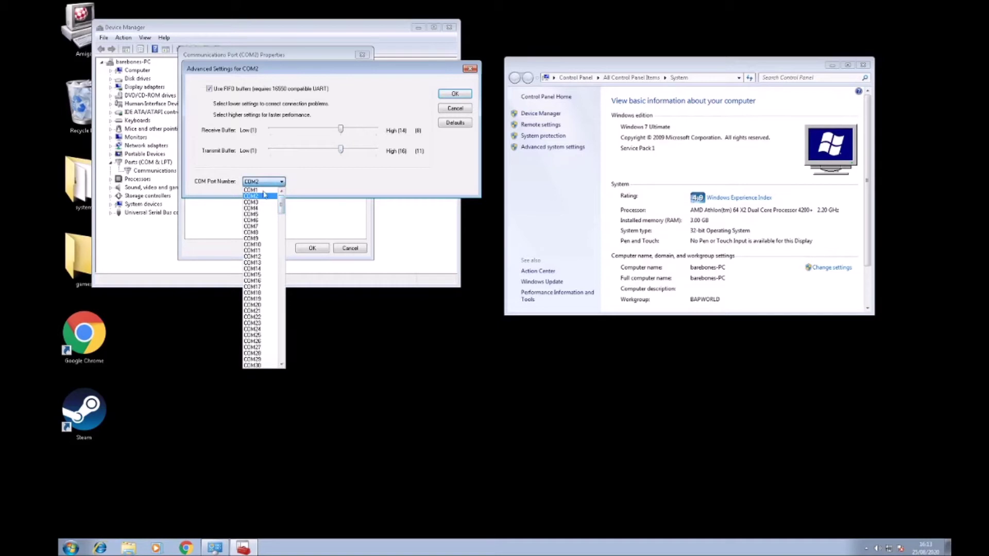
left_click(252, 190)
left_click(282, 184)
left_click(271, 196)
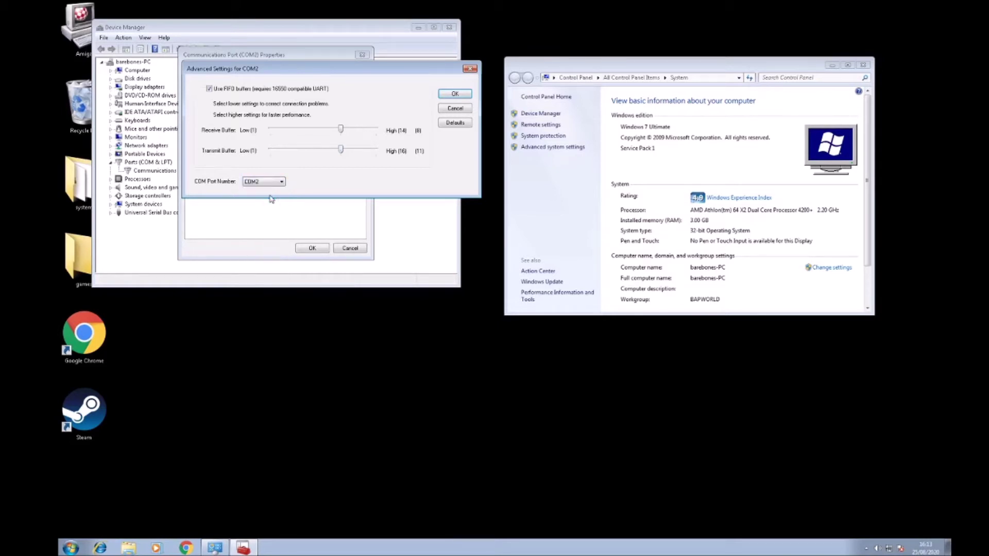
left_click(455, 96)
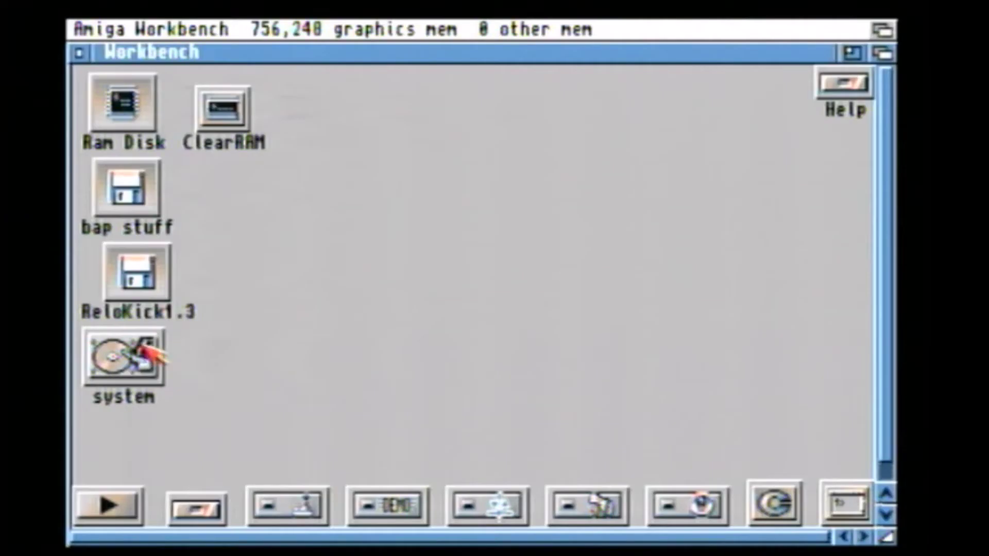
- Save Serial preferences from the system disk's Prefs drawer: 19,200 baud, RTS/CTS, 8N1
left_click(136, 374)
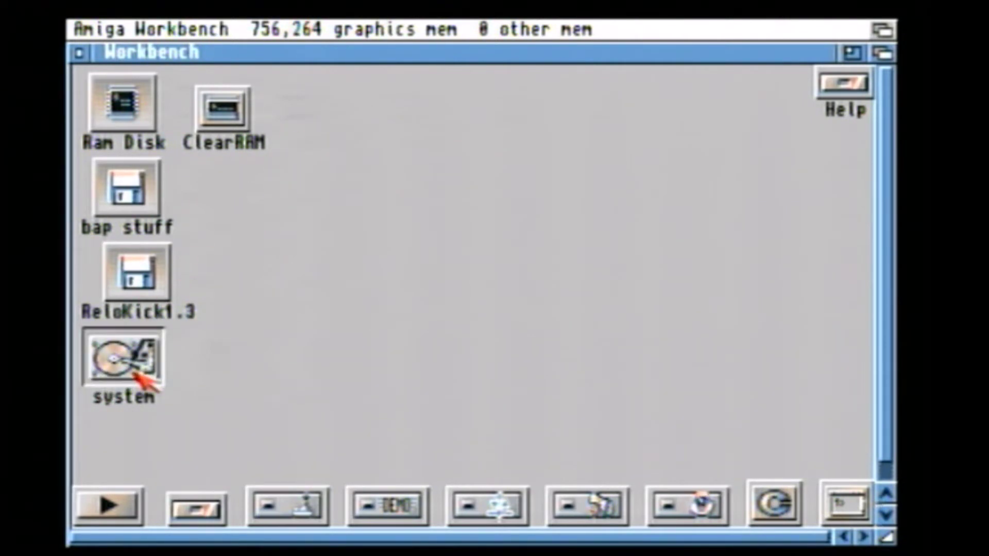
double_click(134, 374)
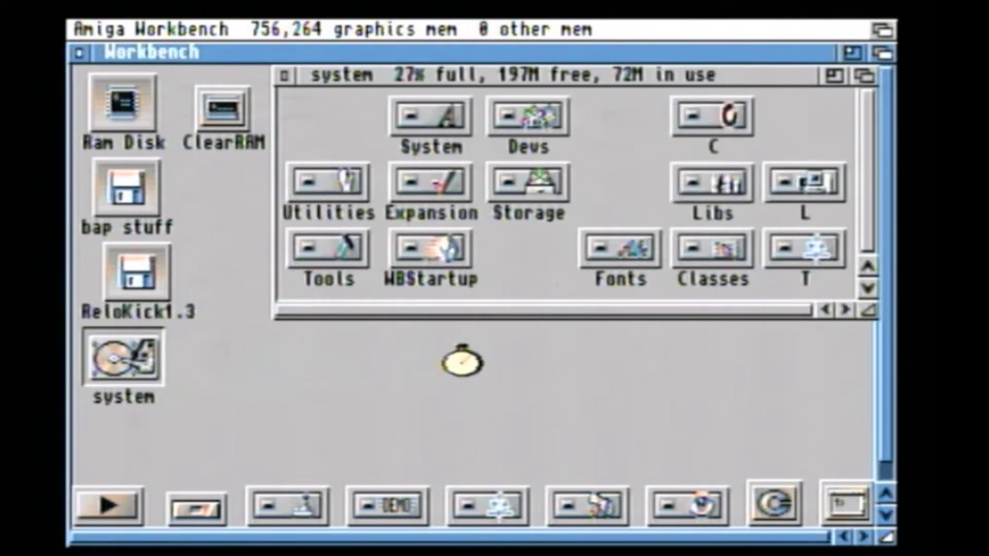
left_click(654, 313)
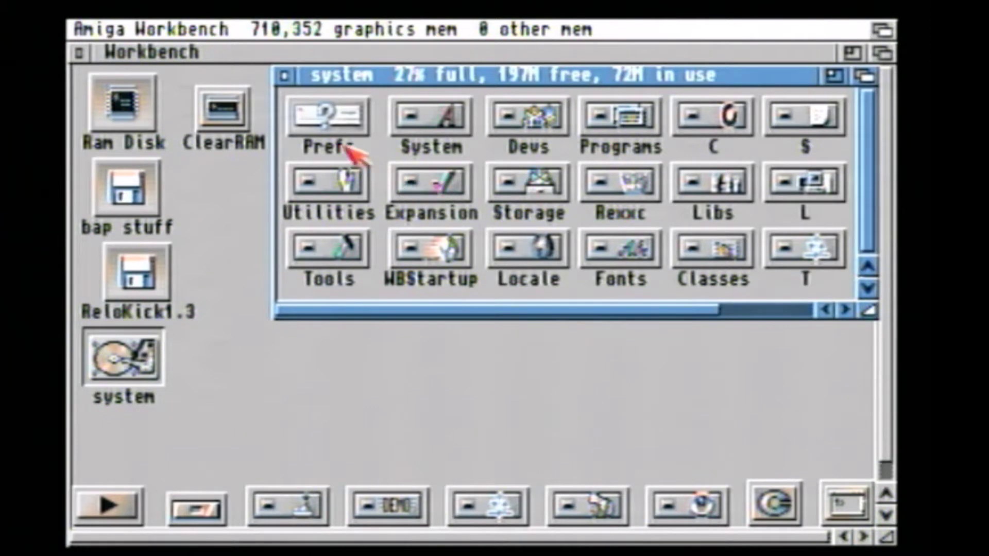
double_click(335, 130)
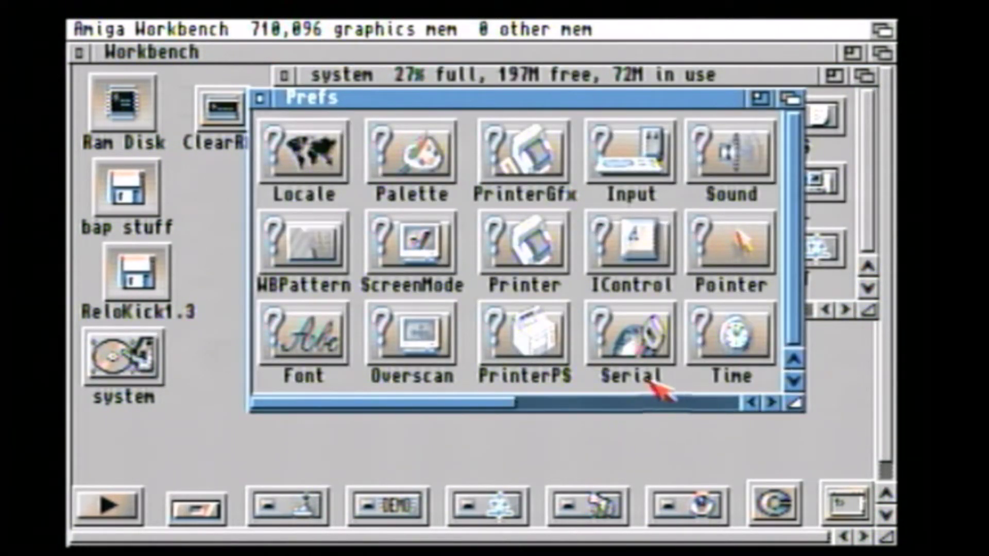
double_click(638, 358)
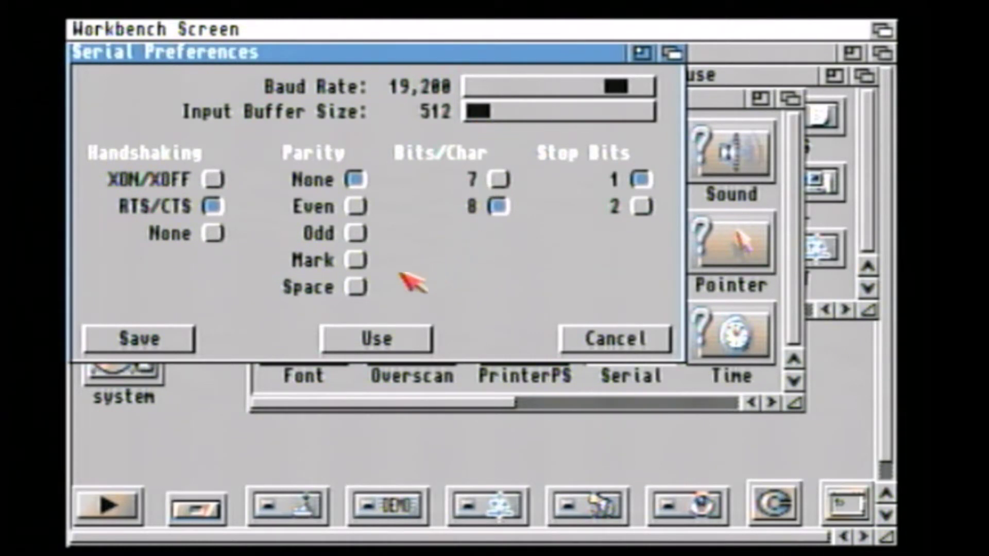
left_click(154, 338)
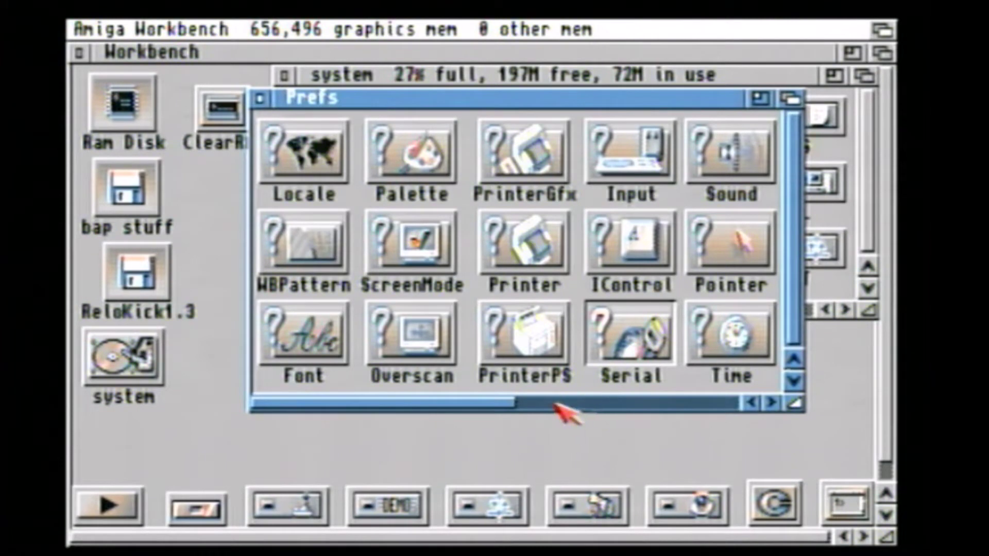
- Scroll through the Prefs drawer, then close both the Prefs and system drawer windows
left_click(487, 404)
left_click_drag(488, 407, 714, 416)
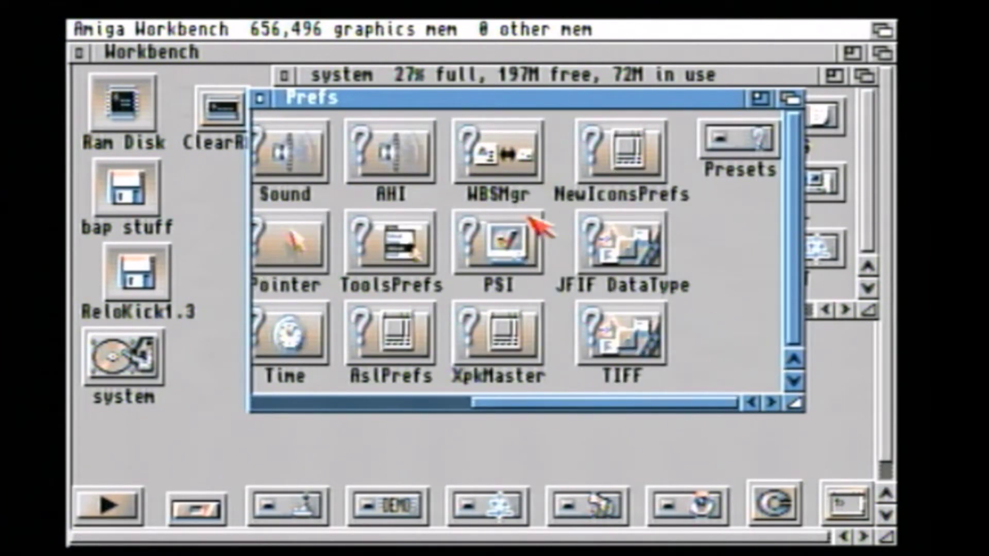
left_click(260, 99)
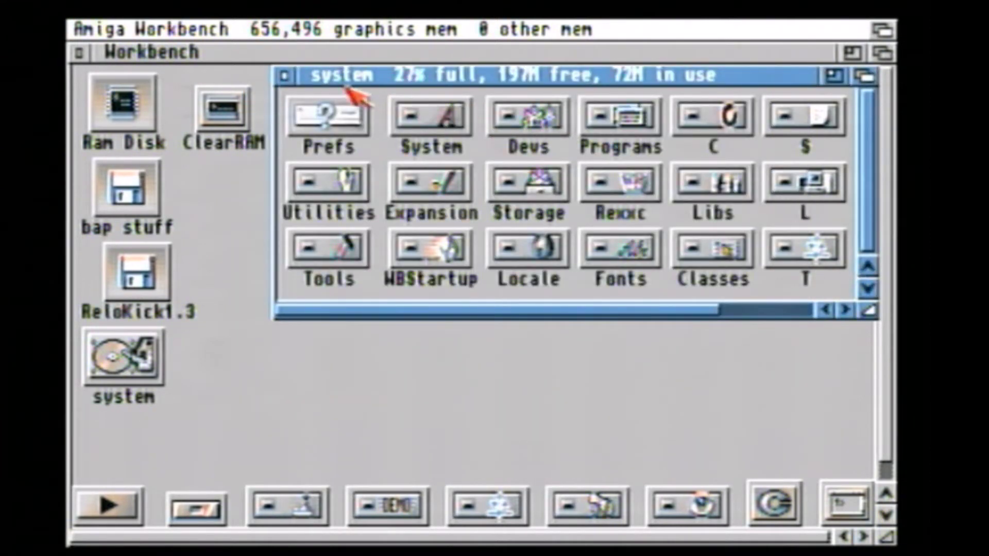
left_click(282, 73)
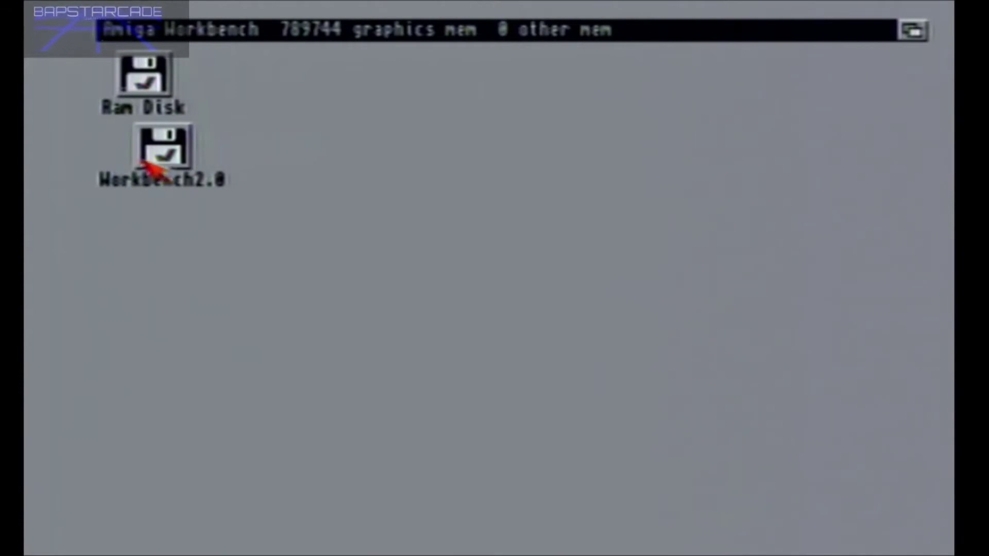
- Use Workbench2.0 Utilities/Prefs Serial settings: 19200 baud, 4096 buffer, RTS/CTS, no parity, 8N1
double_click(159, 161)
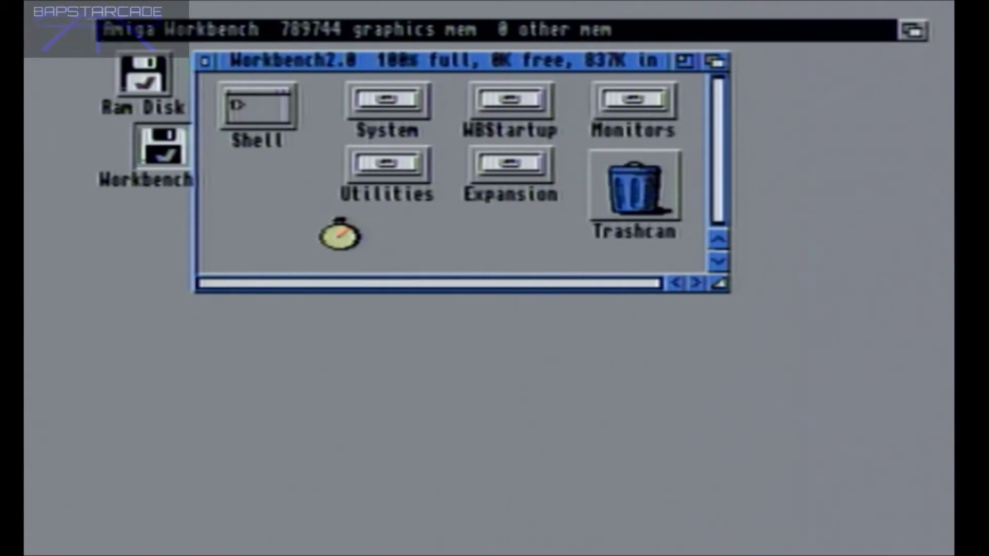
double_click(397, 167)
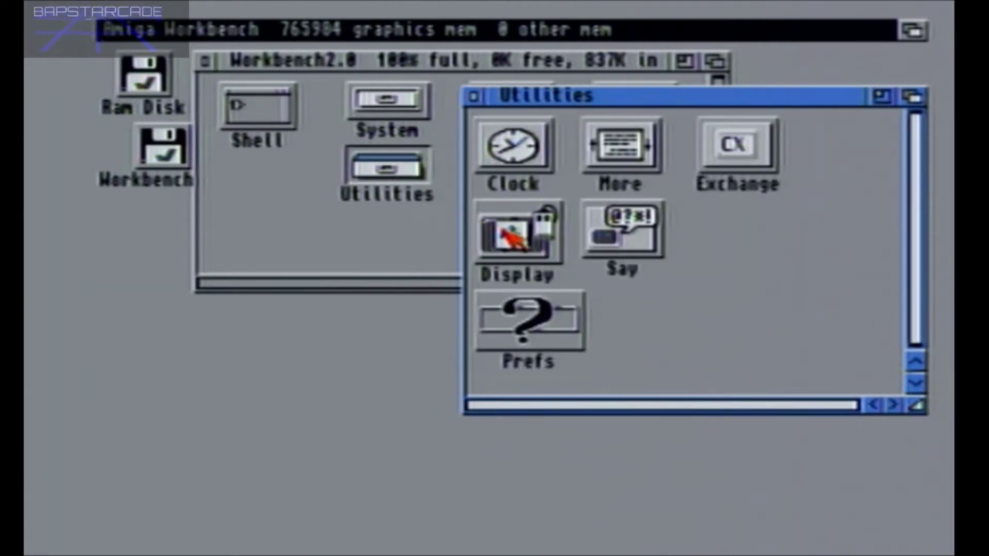
double_click(540, 324)
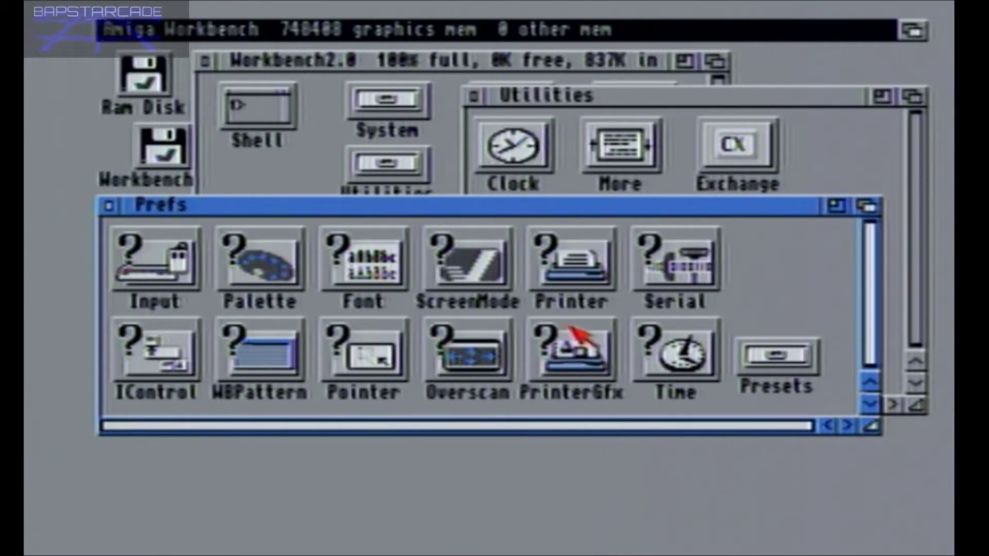
double_click(651, 274)
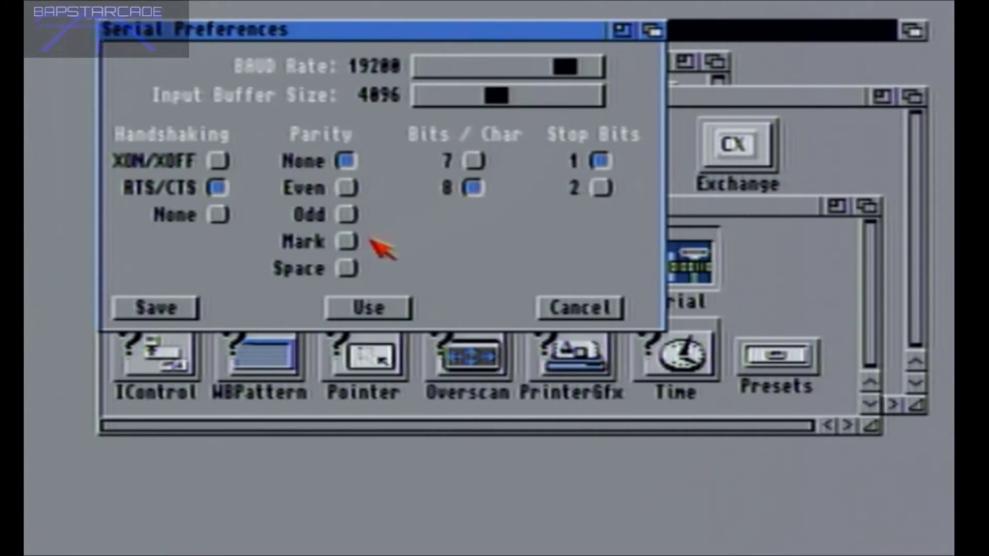
left_click(341, 315)
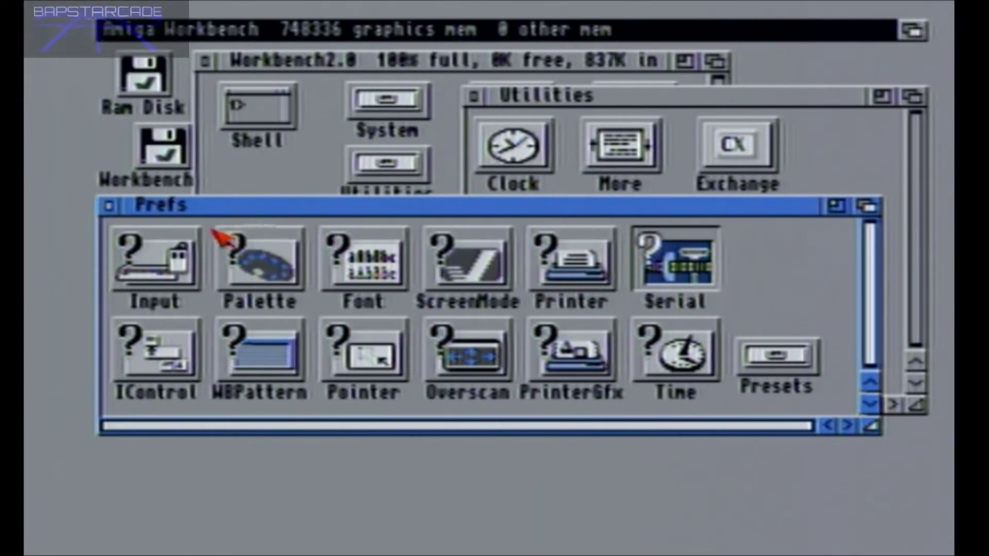
- Close the Prefs drawer and start a Shell from the Workbench RUN menu
left_click(103, 206)
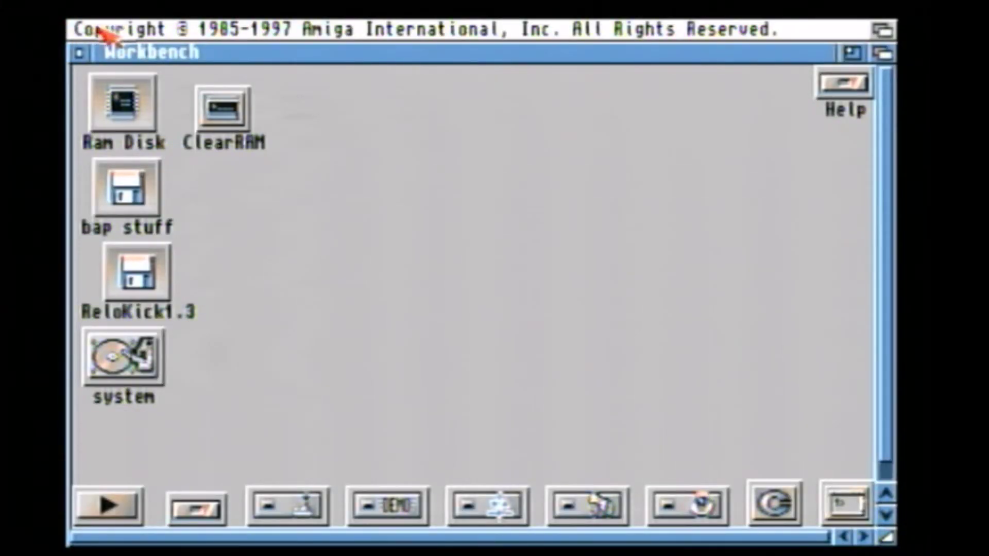
right_click(243, 31)
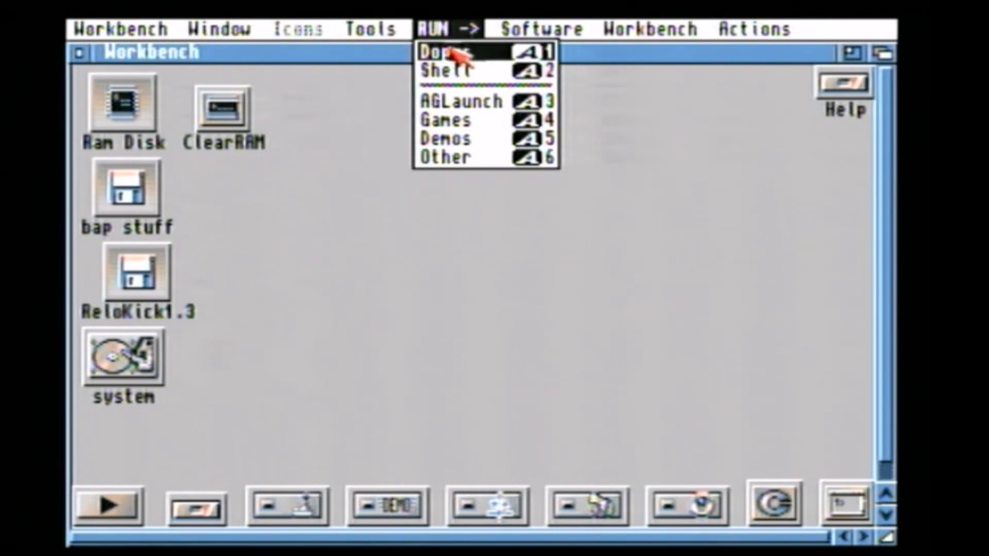
right_click(456, 72)
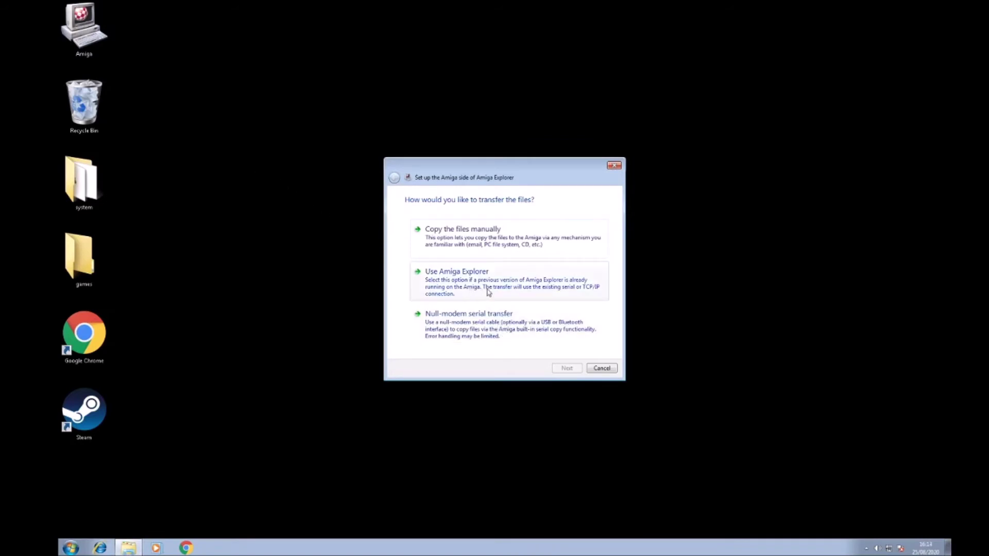
- Choose null-modem transfer on COM2 with OS 2.0+ in the setup wizard, then cancel it
left_click(512, 329)
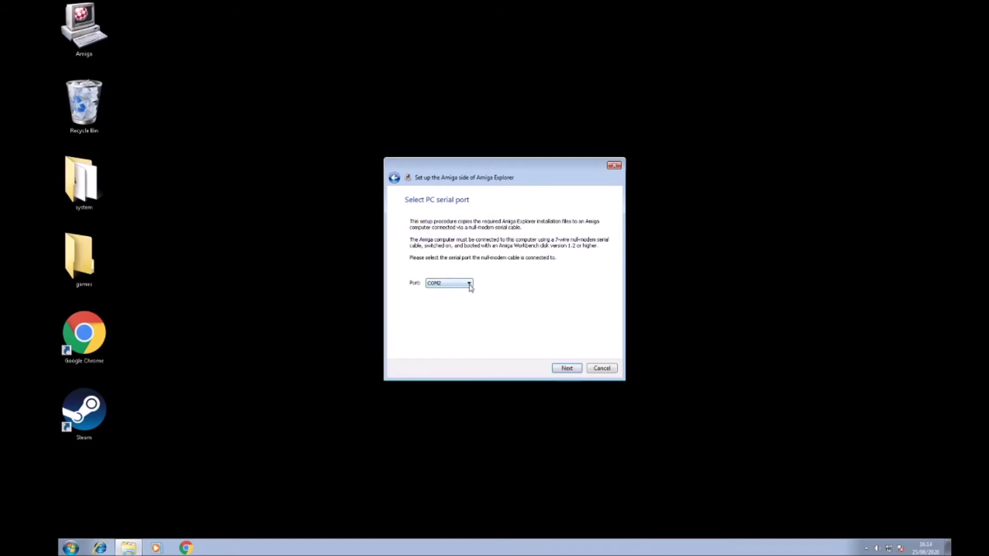
left_click(568, 370)
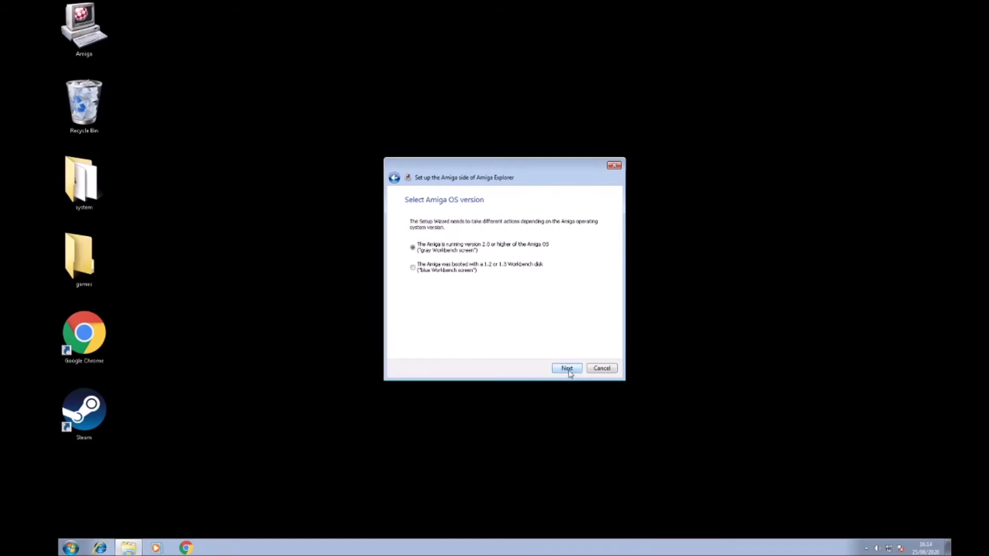
left_click(569, 369)
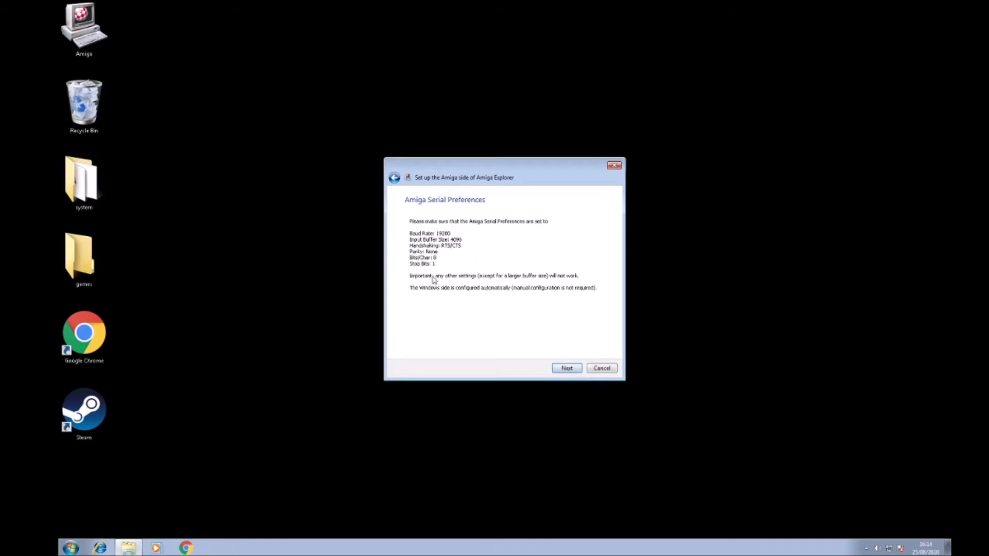
left_click(566, 369)
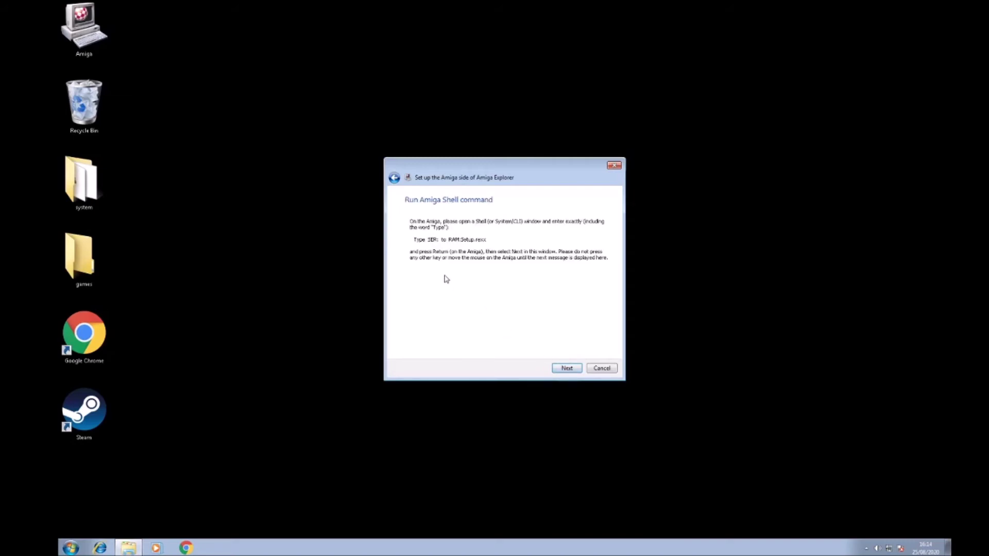
left_click(601, 368)
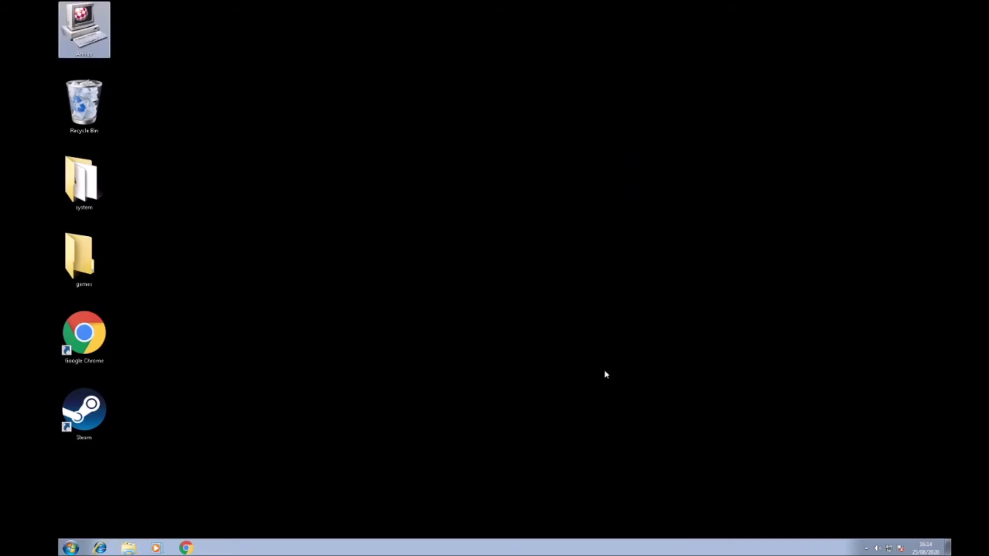
- In AmigaShell, receive Setup.rexx into RAM: with 'Type SER: to RAM:Setup.rexx'
left_click(277, 157)
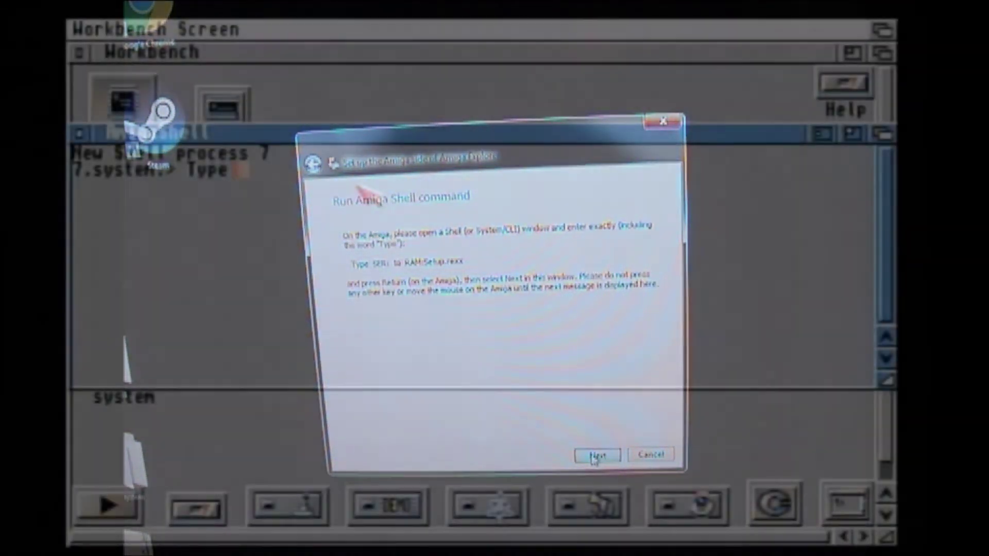
type("SER")
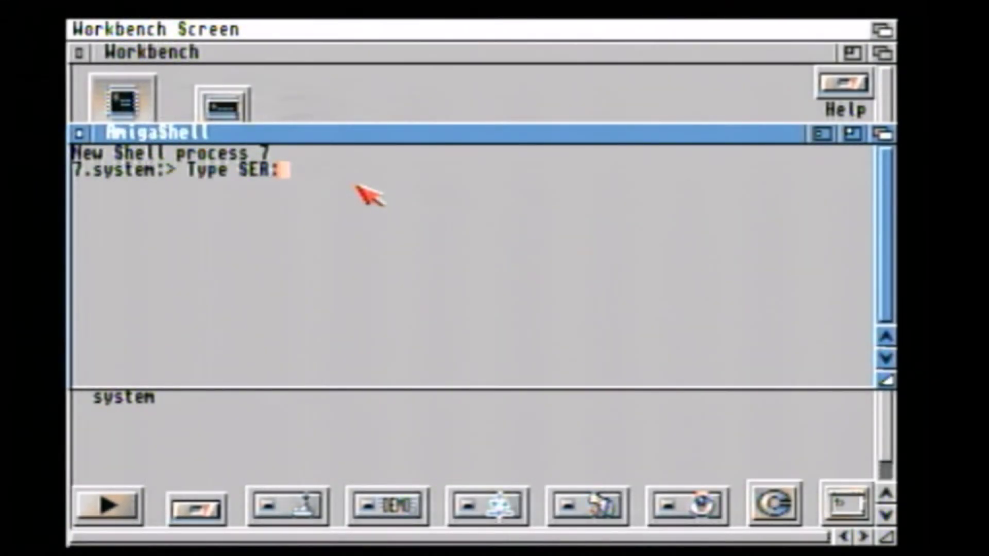
type(": r")
key("BackSpace")
type("to RA")
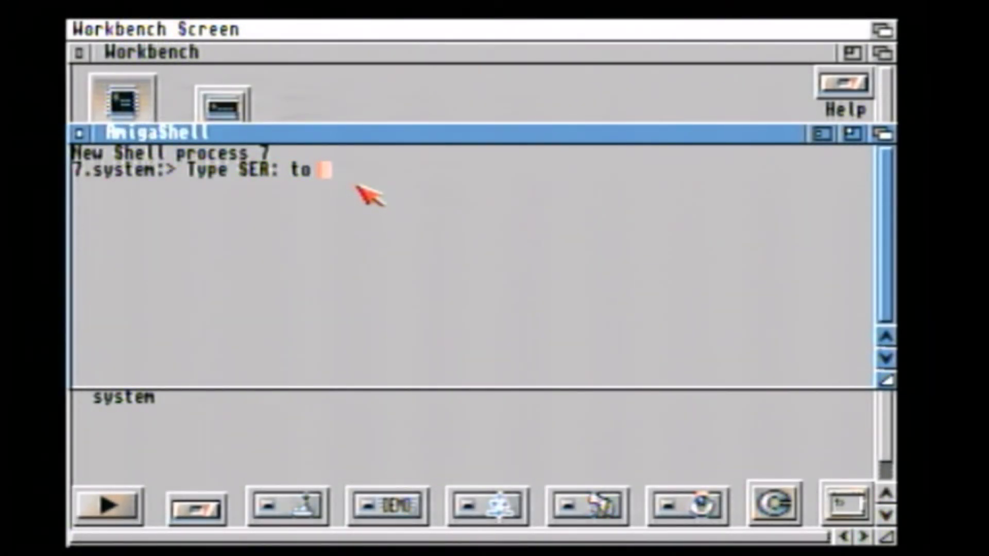
type("M:Setup.rexx")
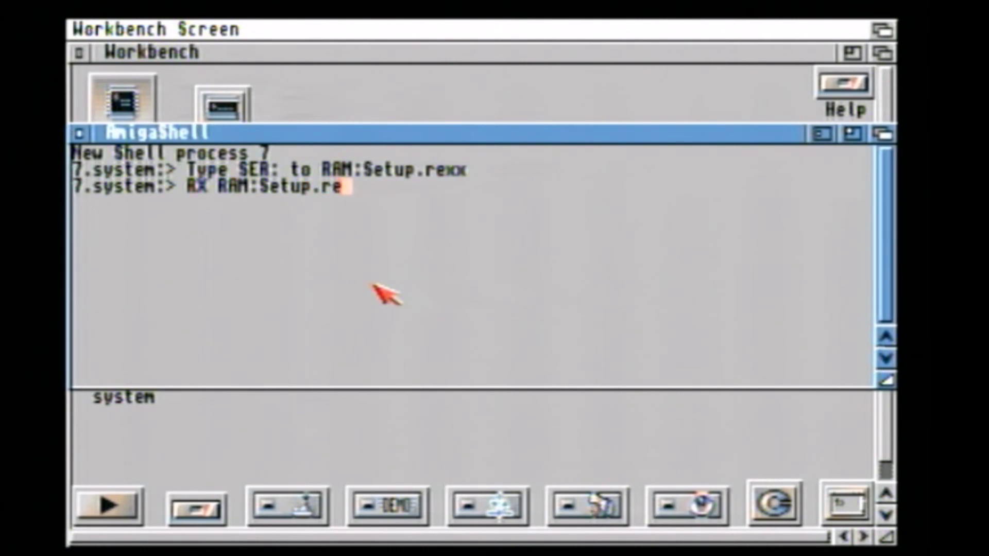
key("Return")
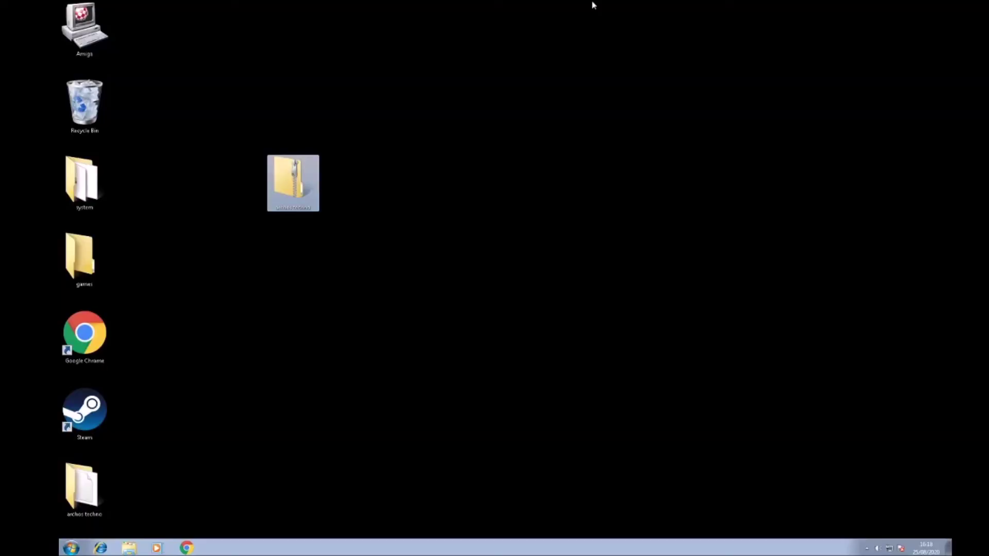
- Open the Amiga desktop icon in Windows Explorer to list its volumes and select 'bap stuff'
left_click(410, 360)
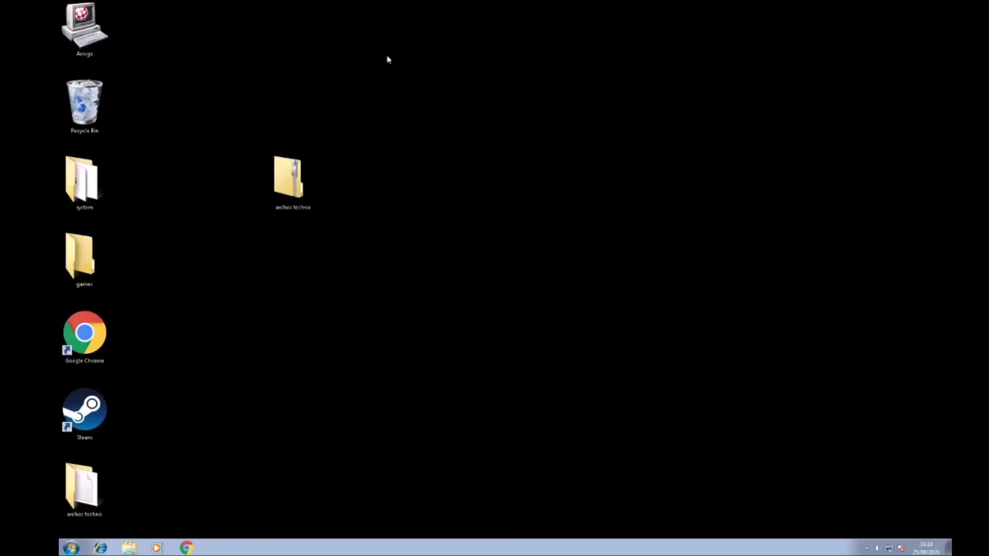
double_click(91, 37)
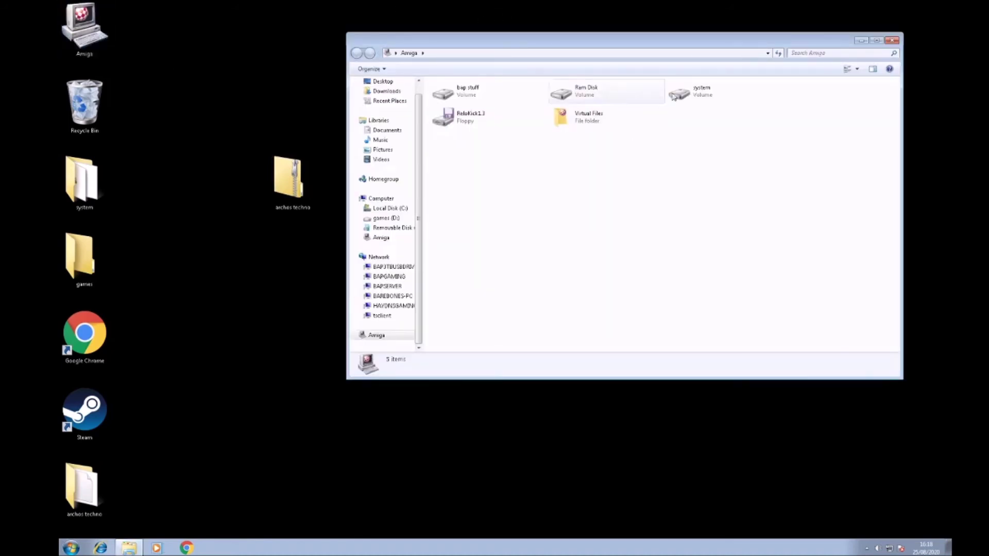
left_click(449, 93)
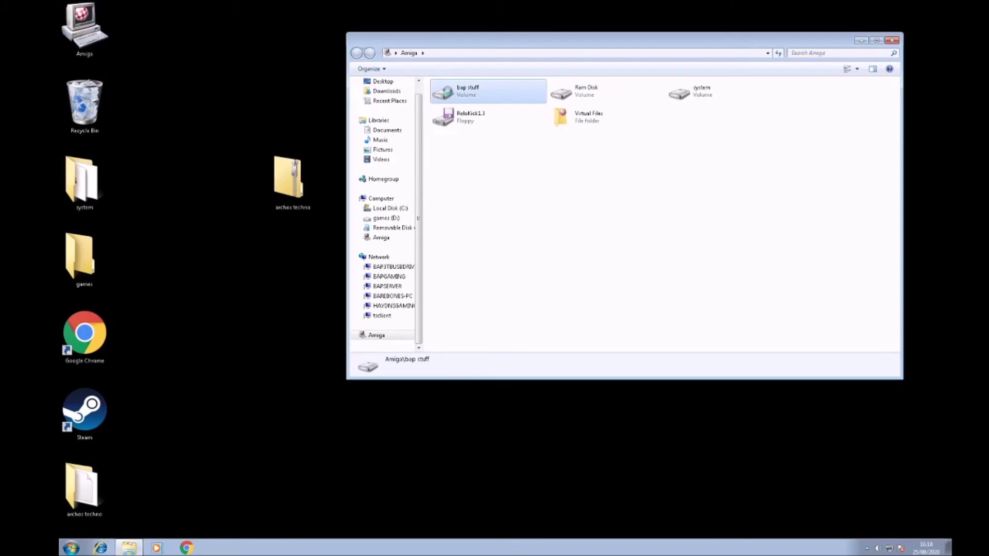